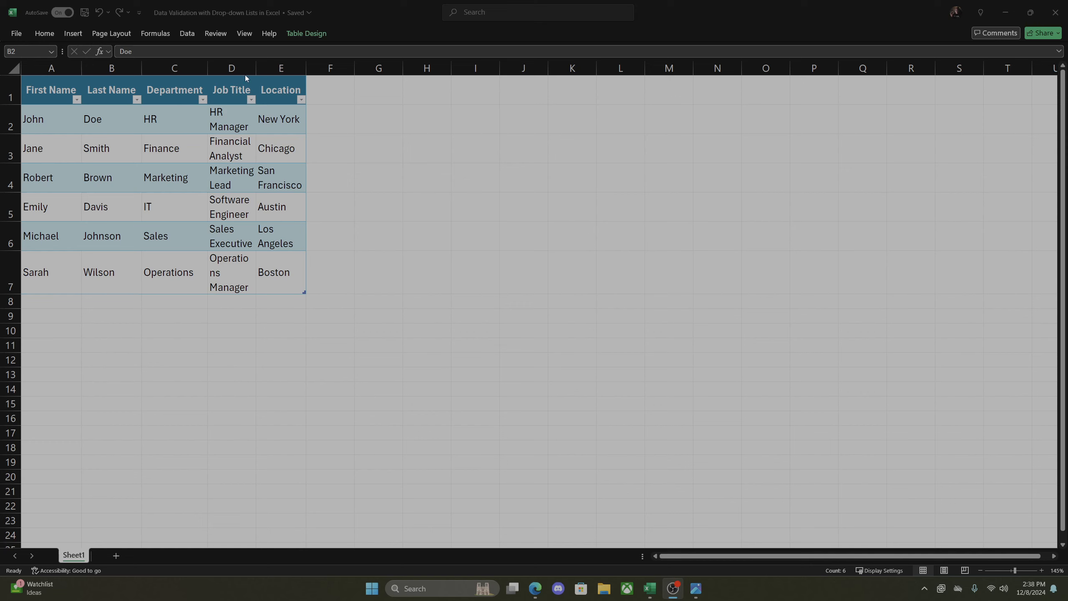
# Add list data validation to the Department cells C2:C7 with the source HR,Finance,Marketing,IT,Sales,Operations
pyautogui.click(169, 86)
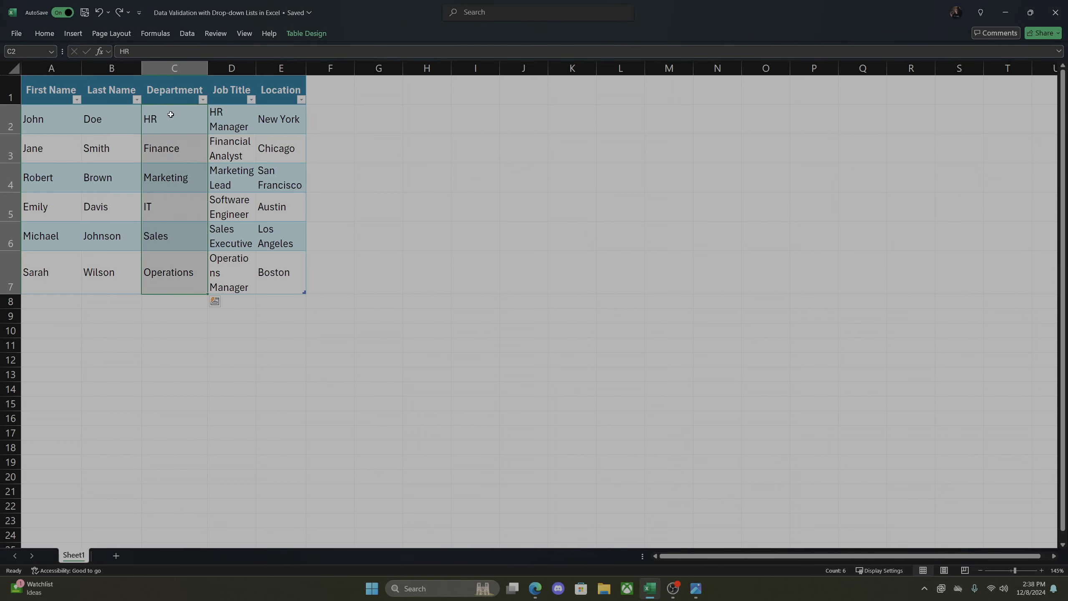
pyautogui.click(170, 116)
pyautogui.click(170, 81)
pyautogui.click(192, 37)
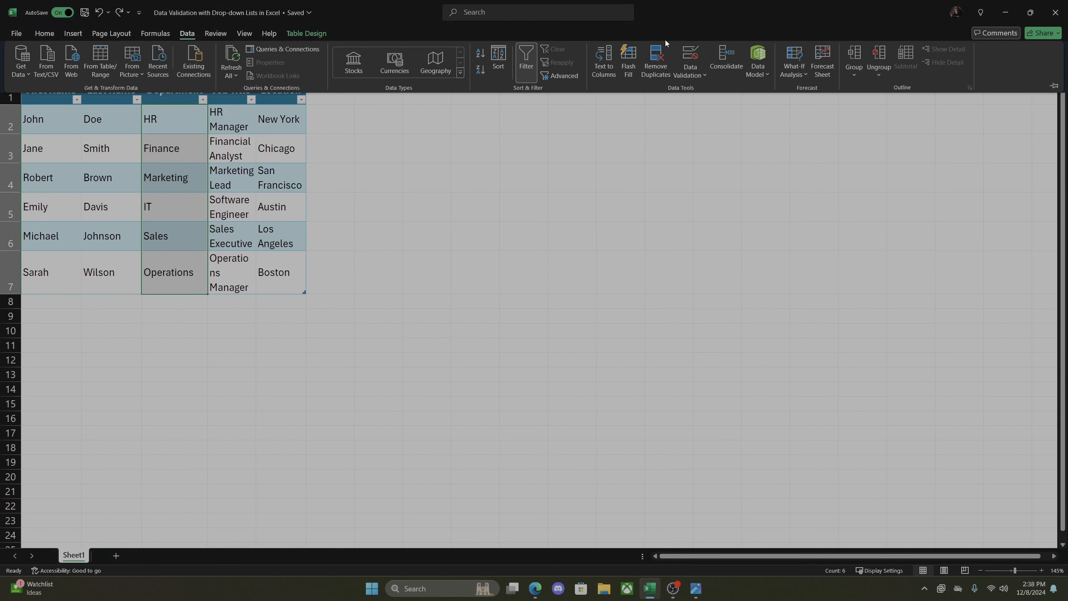
pyautogui.click(703, 75)
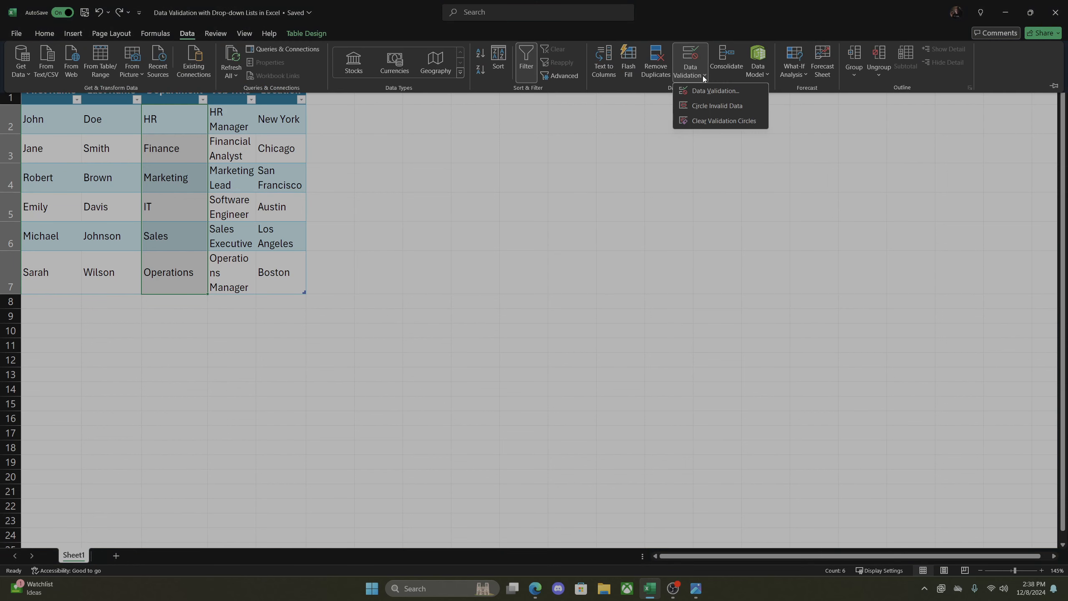
pyautogui.click(704, 89)
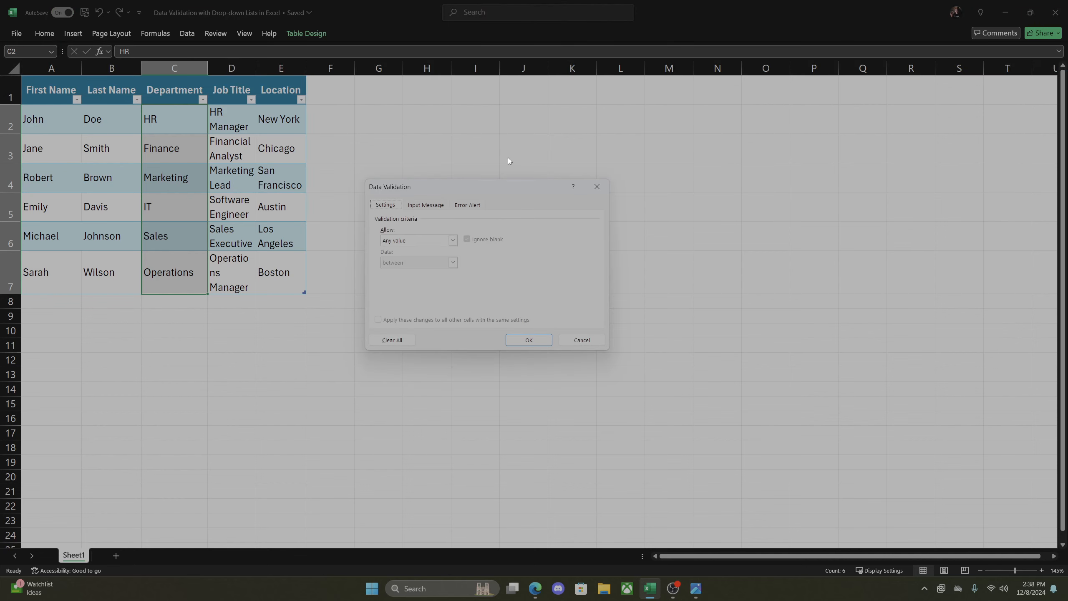
pyautogui.click(452, 241)
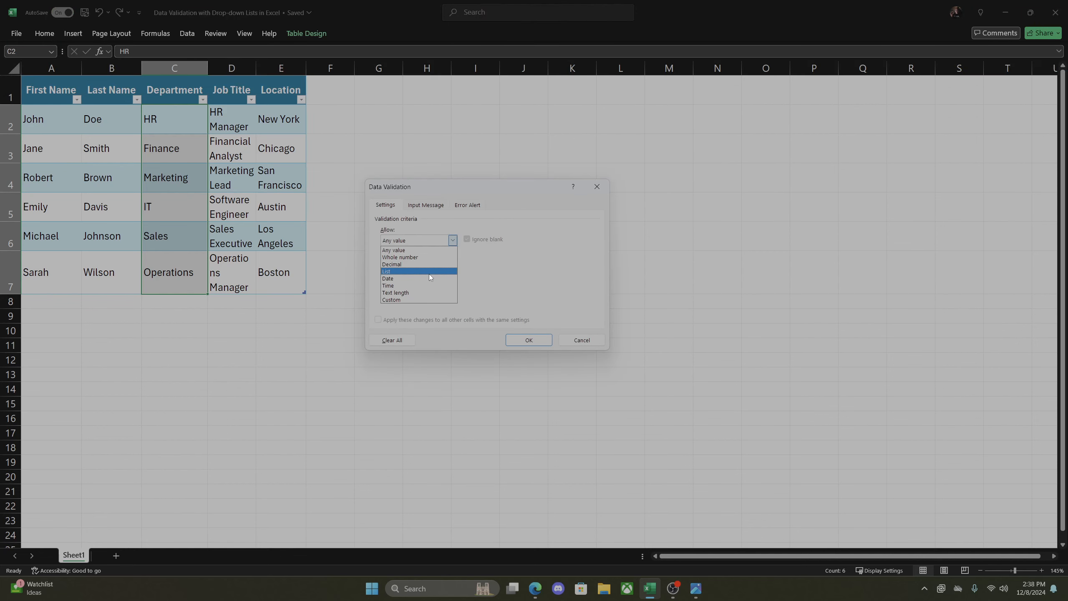
pyautogui.click(429, 273)
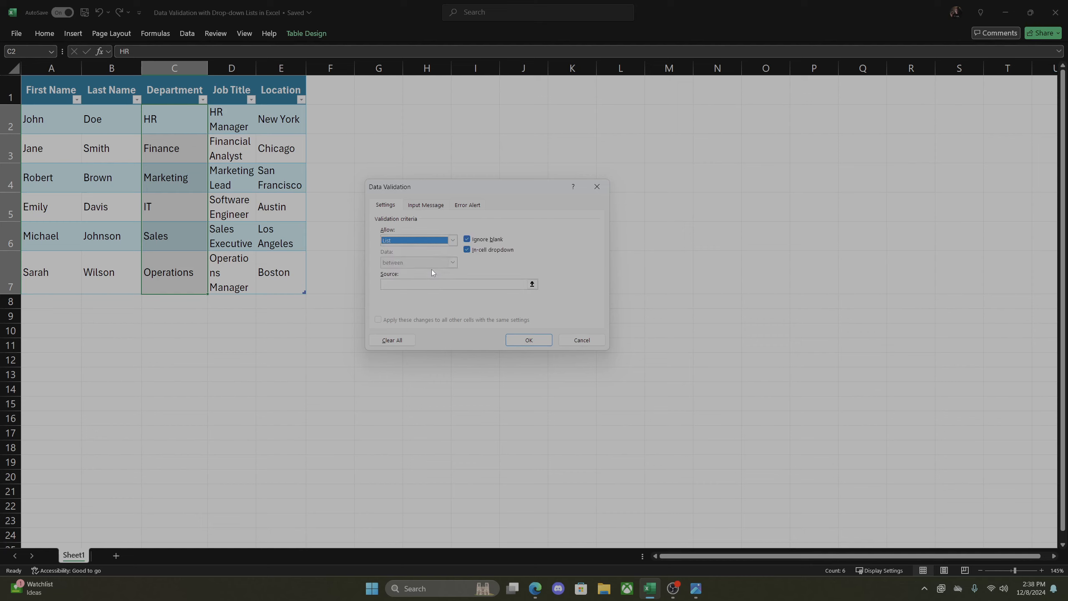
pyautogui.click(433, 283)
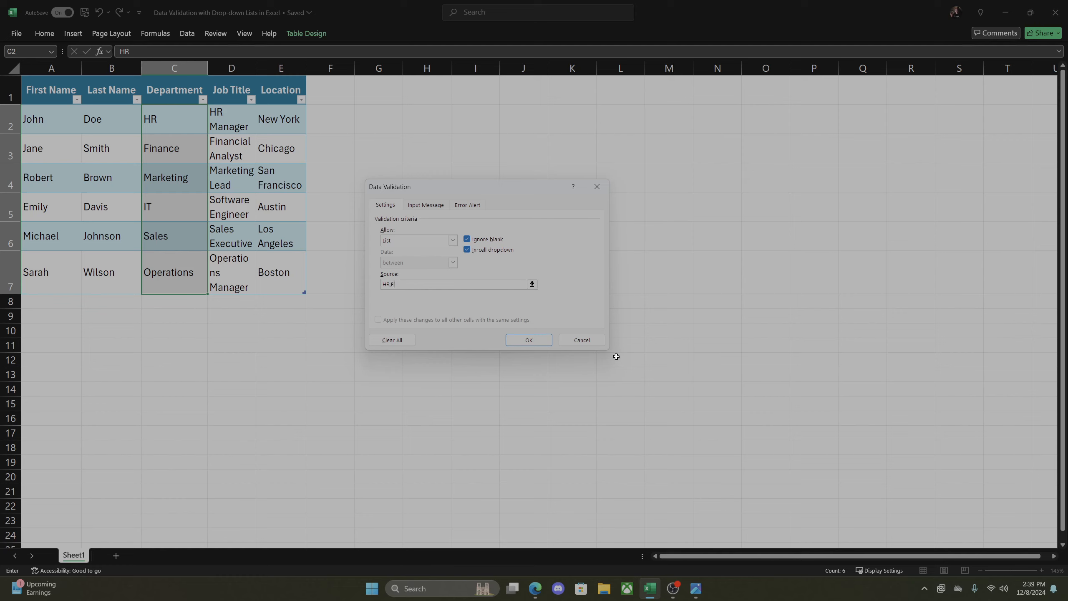
pyautogui.write('nance,Marketing')
pyautogui.write(',IT,Sales,Operations')
pyautogui.click(539, 340)
# Test the Department drop-down in C2 by choosing Finance and switching back to HR
pyautogui.click(187, 142)
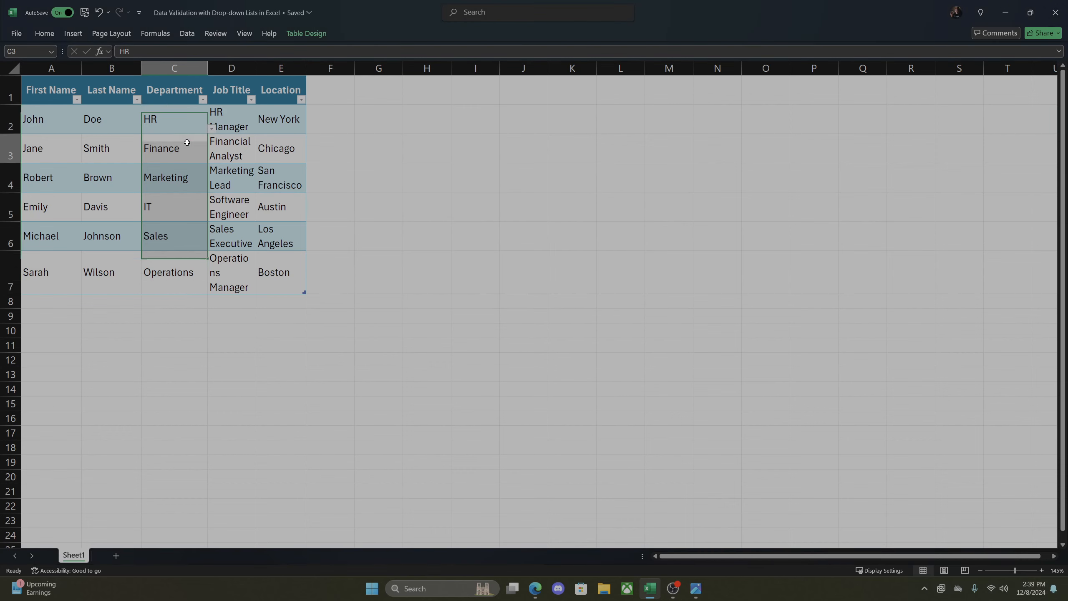
pyautogui.click(189, 120)
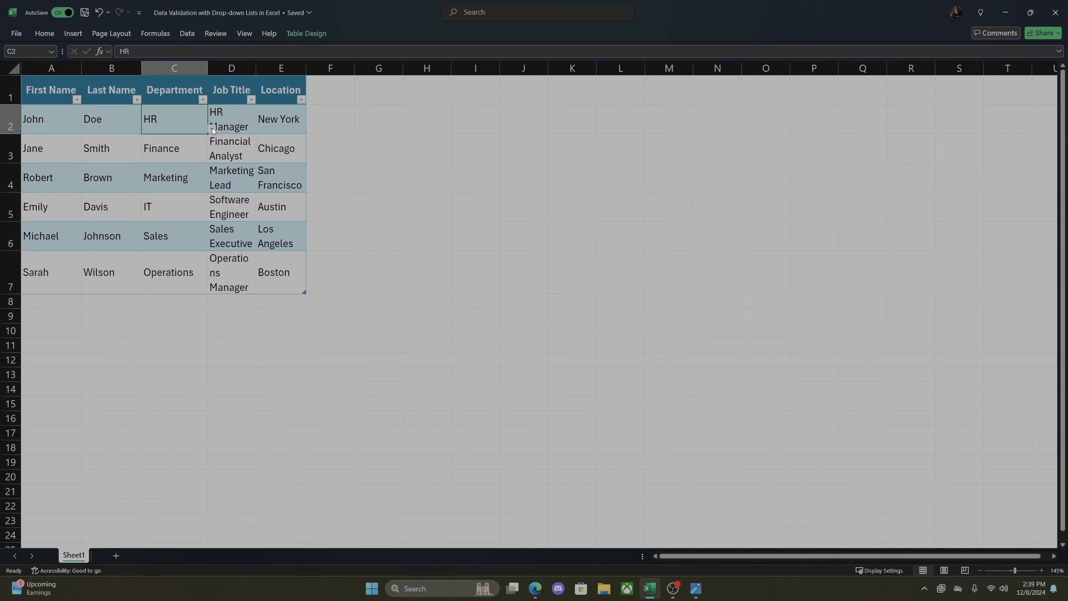
pyautogui.click(212, 128)
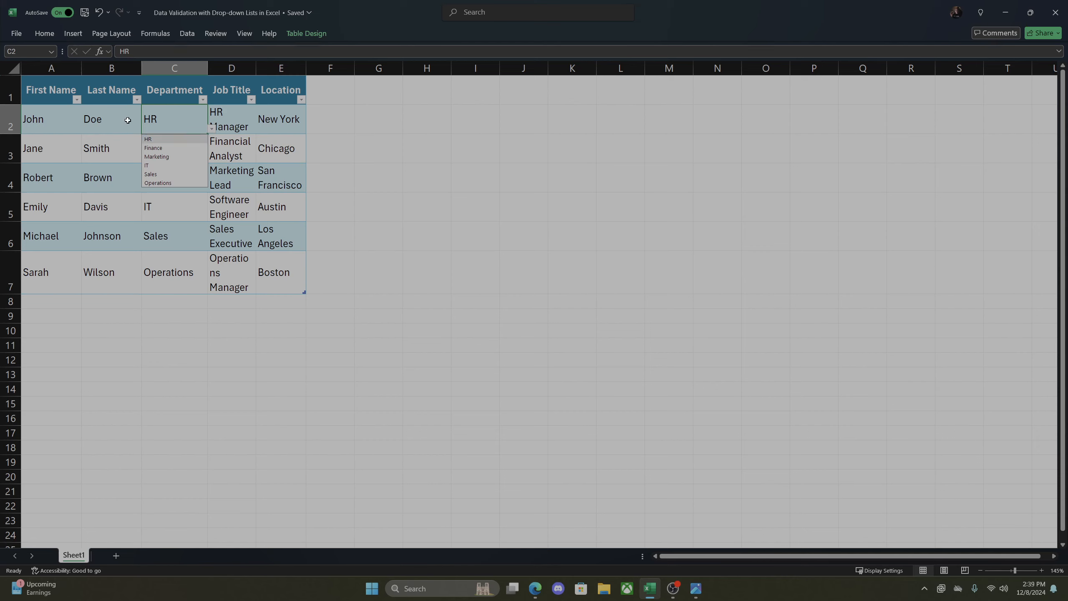
pyautogui.click(169, 147)
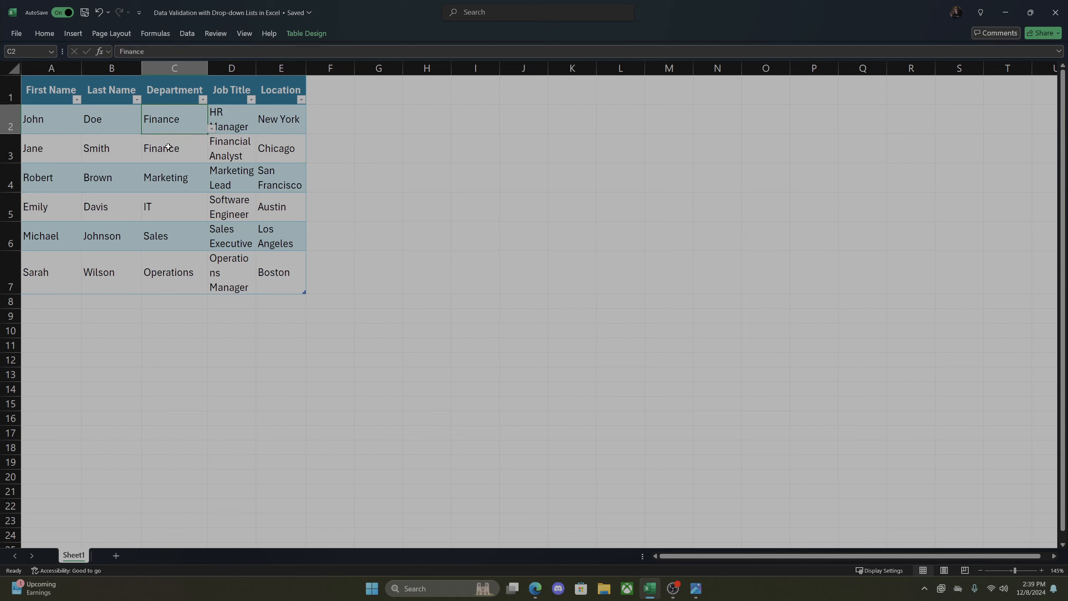
pyautogui.click(213, 128)
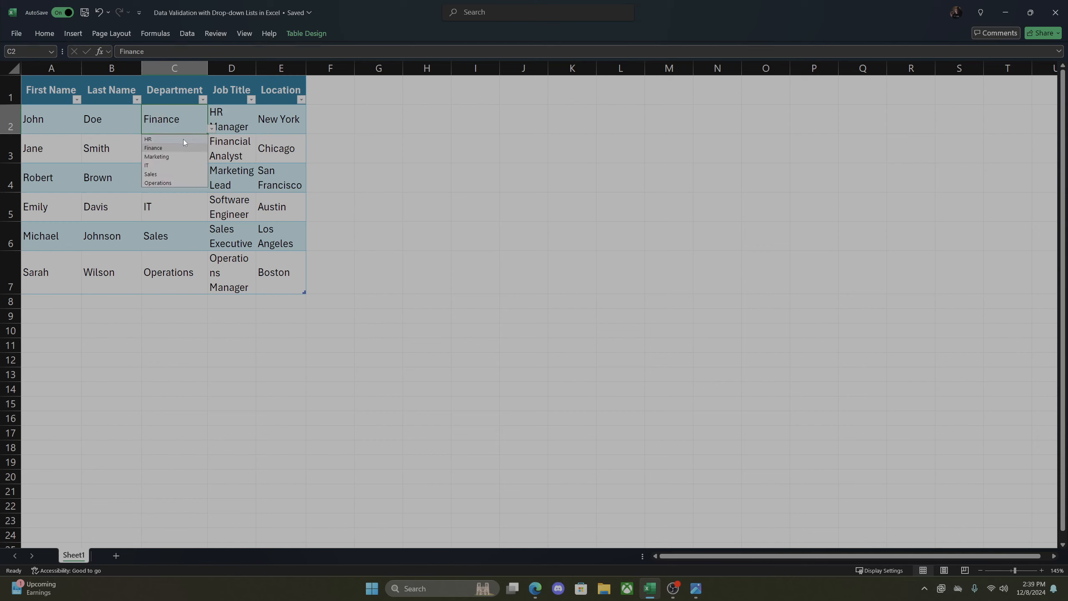
pyautogui.click(183, 139)
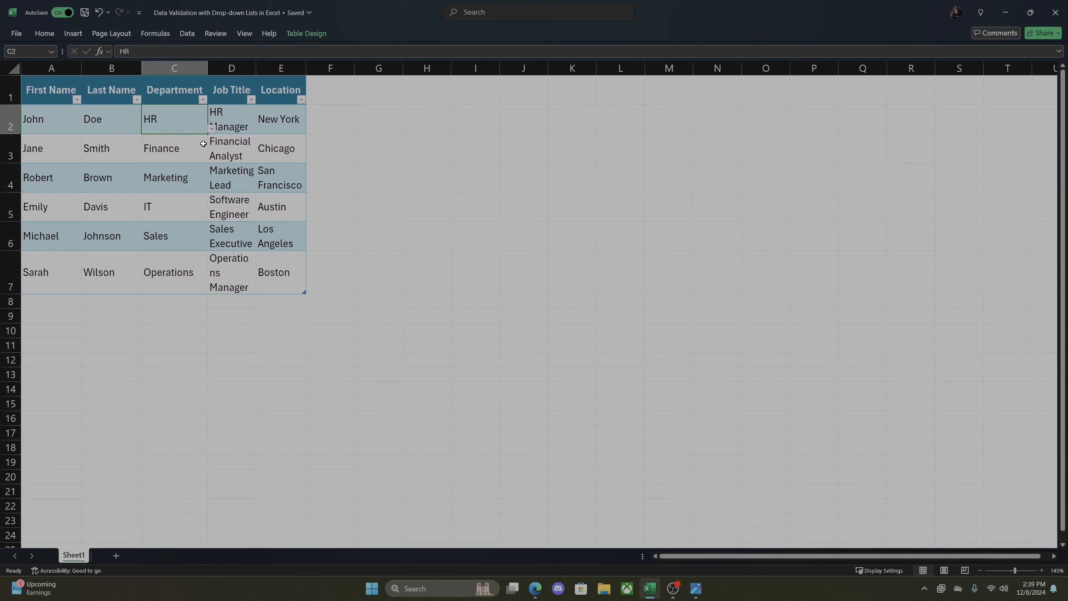
# Start data validation for the Job Title cells D2:D7 and allow only values from a List
pyautogui.click(239, 124)
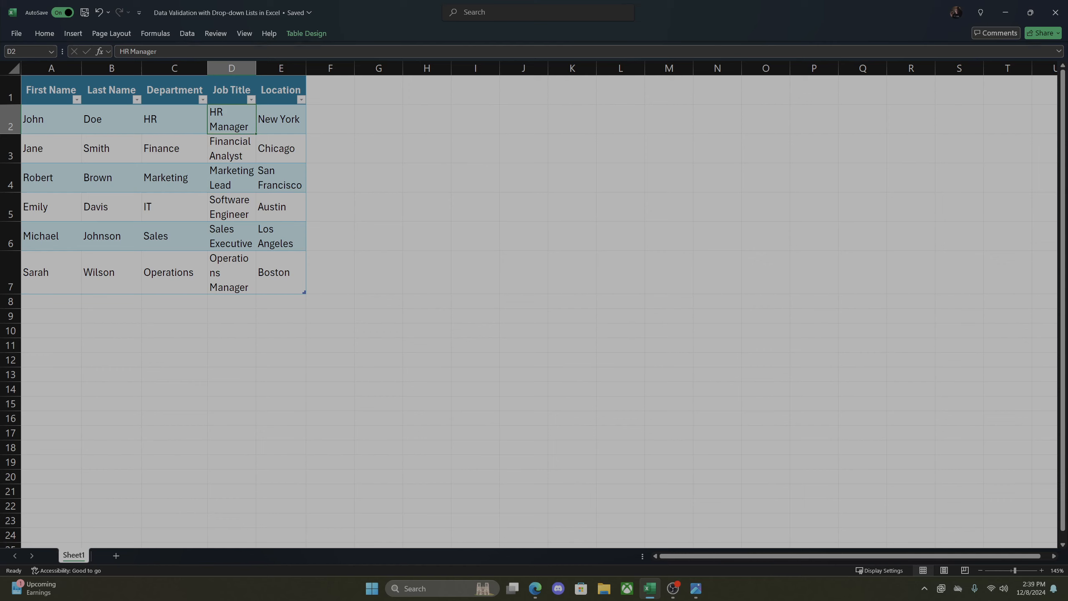
pyautogui.moveTo(232, 128); pyautogui.dragTo(241, 283)
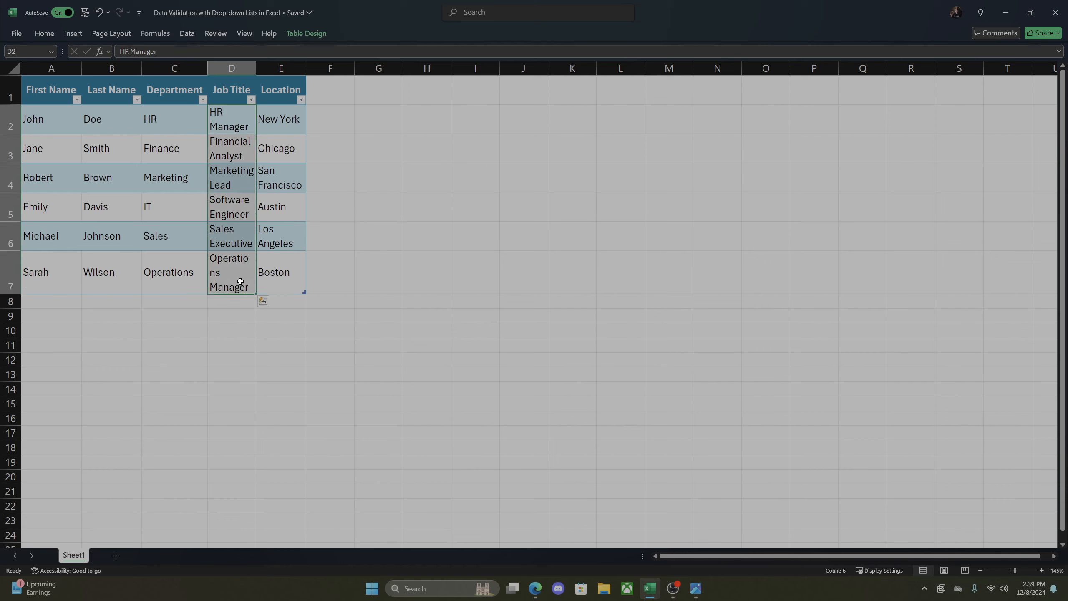
pyautogui.click(186, 36)
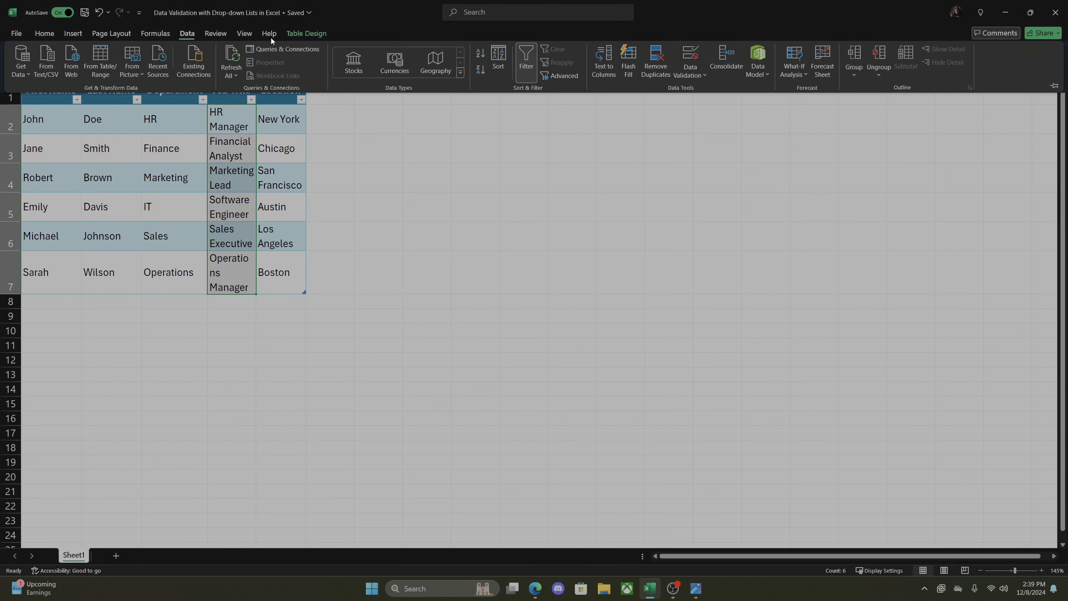
pyautogui.click(689, 77)
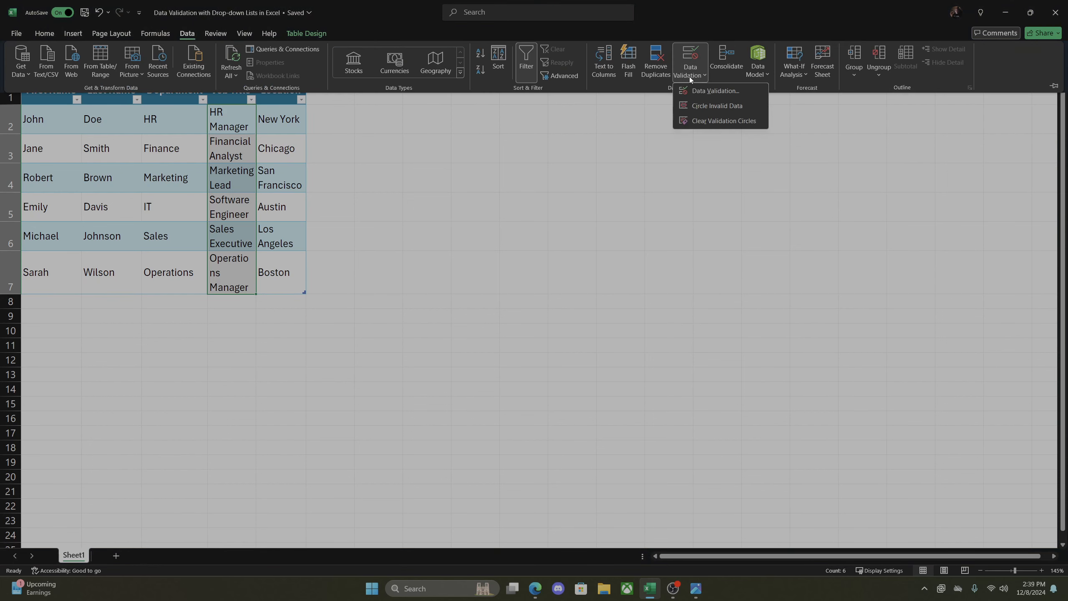
pyautogui.click(695, 91)
pyautogui.click(443, 239)
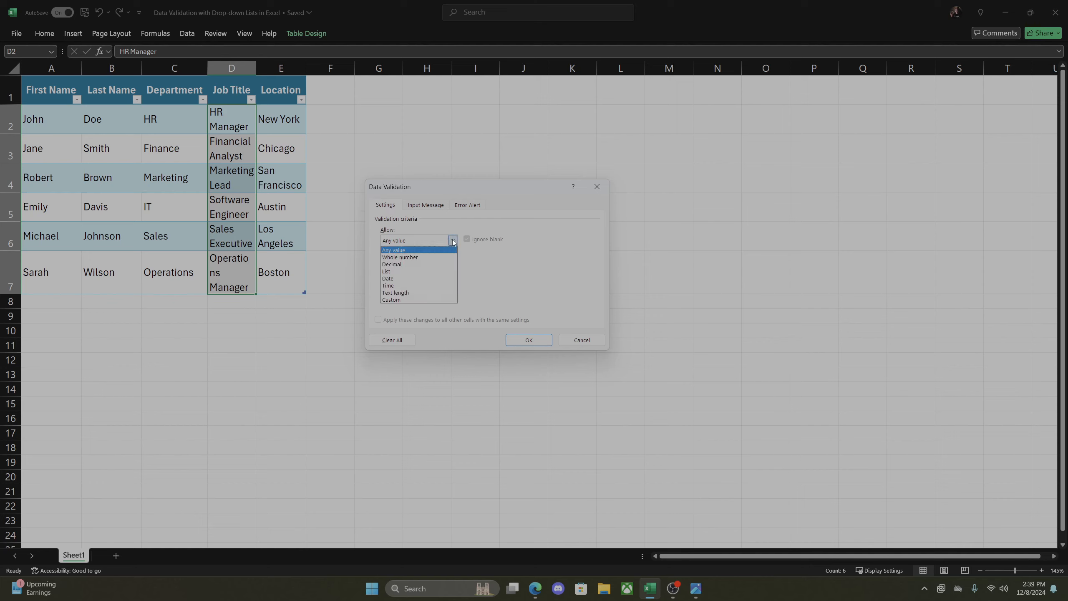
pyautogui.click(448, 273)
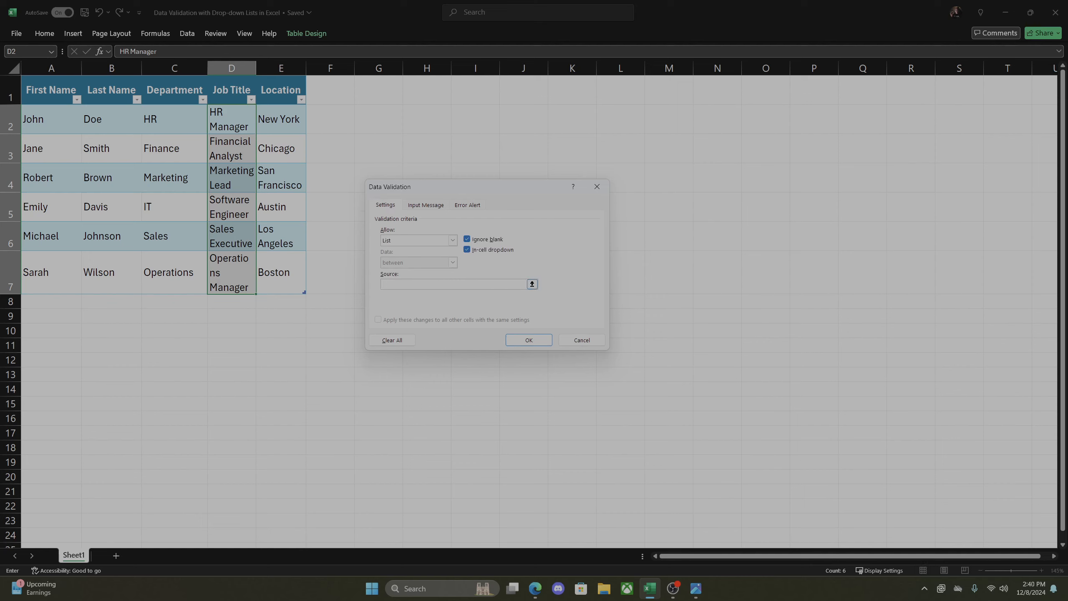
# Enter HR Manager,Financial Analyst as the first entries of the Job Title validation source, removing any stray cell reference
pyautogui.write('HR Manager,Financial Analyst,$A$2:$')
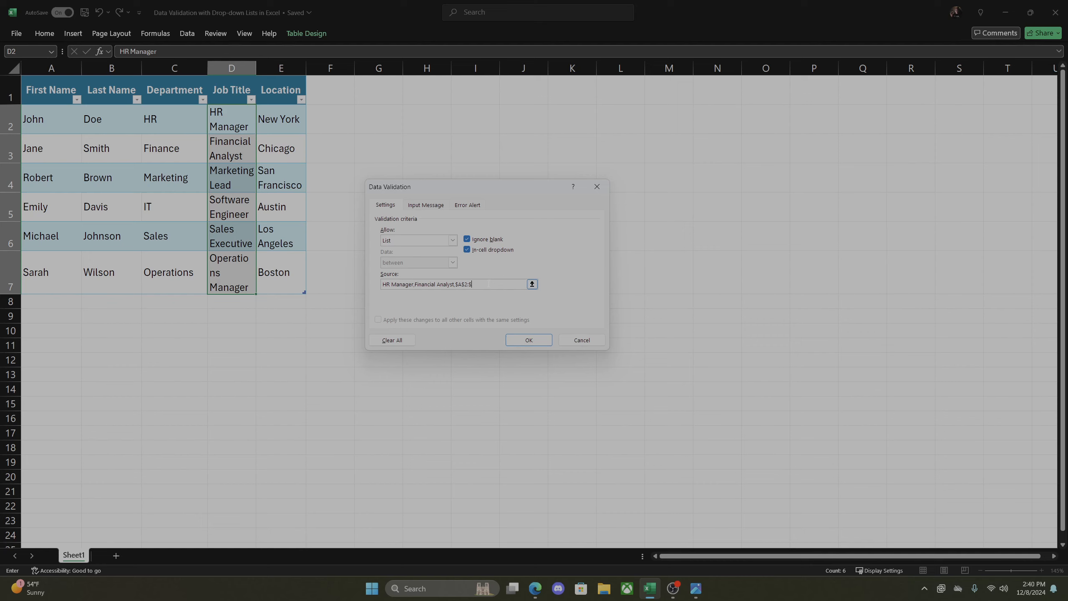
pyautogui.press('BackSpace')
pyautogui.press('BackSpace')
pyautogui.press('BackSpace')
pyautogui.press('BackSpace')
pyautogui.press('BackSpace')
pyautogui.press('BackSpace')
# Complete the Job Title source with Marketing Lead,Software Engineer,Sales Executive,Operations Manager and apply the validation
pyautogui.write('Marketing Lead,Software Engineer,Sales Exc')
pyautogui.press('BackSpace')
pyautogui.write('ecutive,Operations')
pyautogui.hotkey('shift', 'space')
pyautogui.write('Ma')
pyautogui.press('BackSpace')
pyautogui.press('BackSpace')
pyautogui.press('BackSpace')
pyautogui.press('BackSpace')
pyautogui.press('BackSpace')
pyautogui.press('BackSpace')
pyautogui.press('BackSpace')
pyautogui.press('BackSpace')
pyautogui.press('BackSpace')
pyautogui.press('BackSpace')
pyautogui.press('BackSpace')
pyautogui.write('Manager')
pyautogui.click(531, 339)
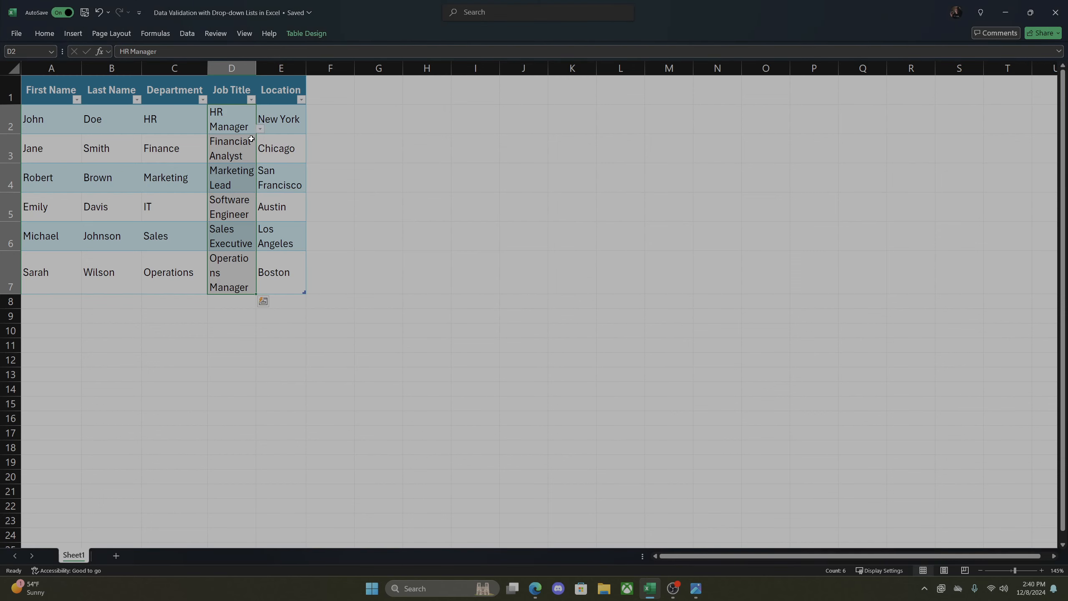
# Test the Job Title drop-down in D2 by choosing Software Engineer and Financial Analyst before restoring HR Manager
pyautogui.click(258, 122)
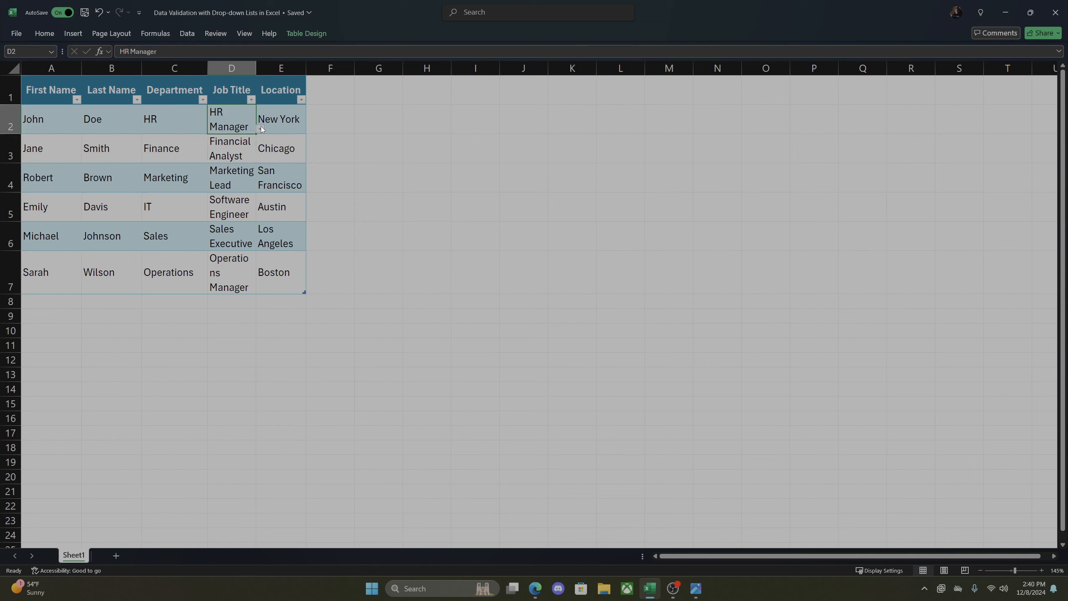
pyautogui.click(261, 128)
pyautogui.click(248, 166)
pyautogui.click(260, 128)
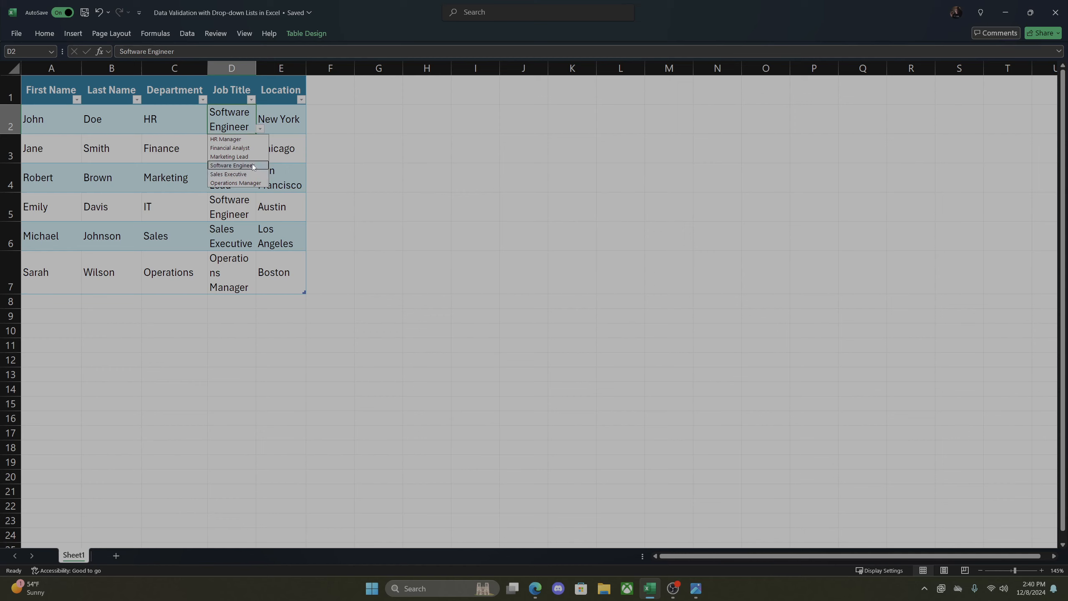
pyautogui.click(252, 164)
pyautogui.click(259, 129)
pyautogui.click(230, 148)
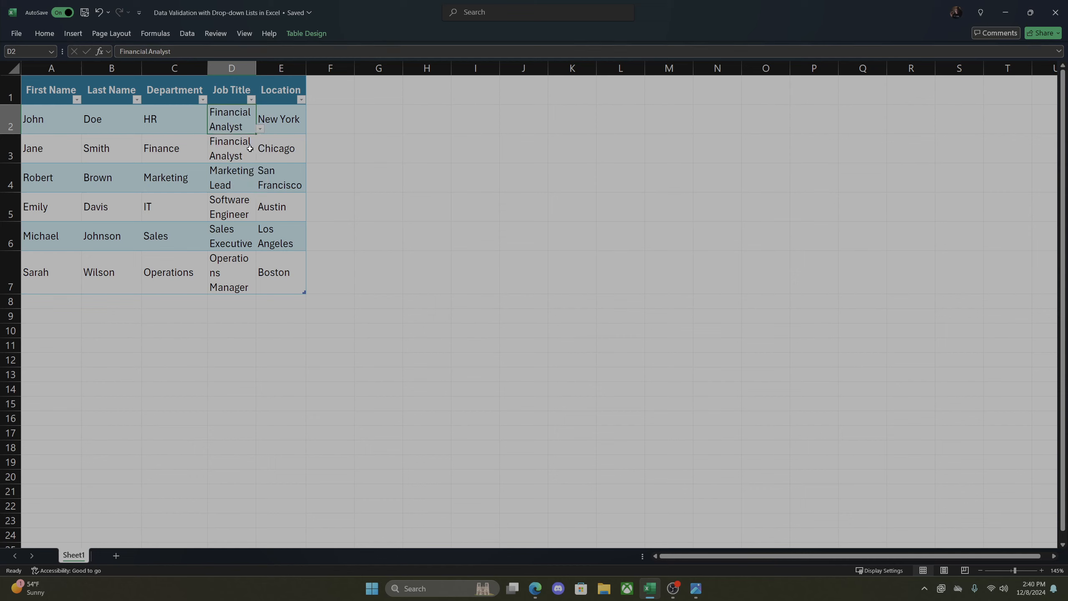
pyautogui.click(261, 128)
pyautogui.click(252, 139)
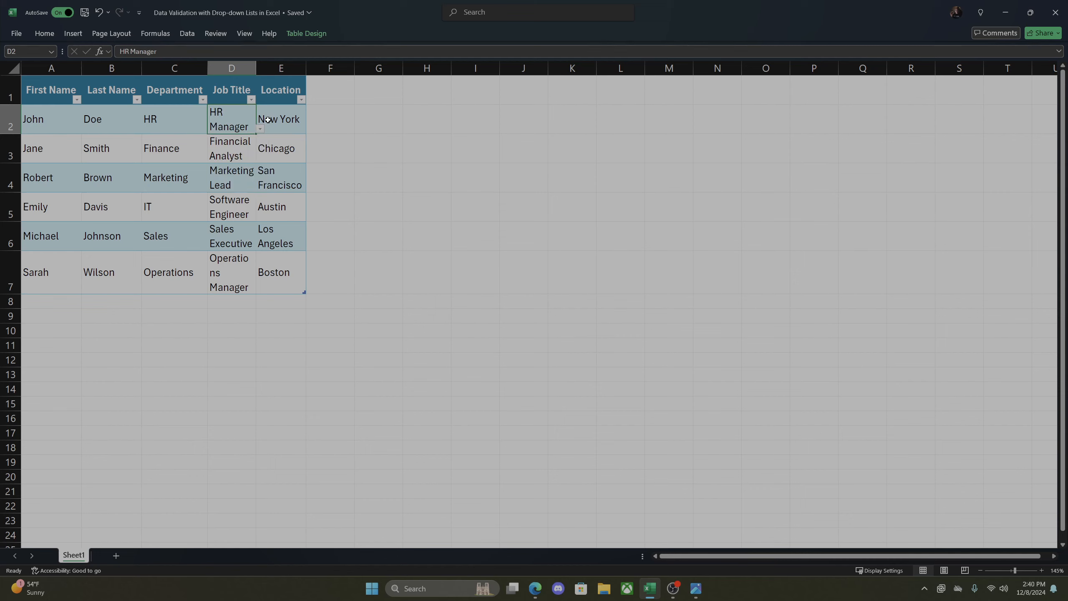
# Add list data validation to the Location cells E2:E7 with the source New York,Chicago,San Francisco,Austin,Los Angeles,Boston
pyautogui.click(269, 116)
pyautogui.moveTo(283, 123); pyautogui.dragTo(292, 272)
pyautogui.click(184, 34)
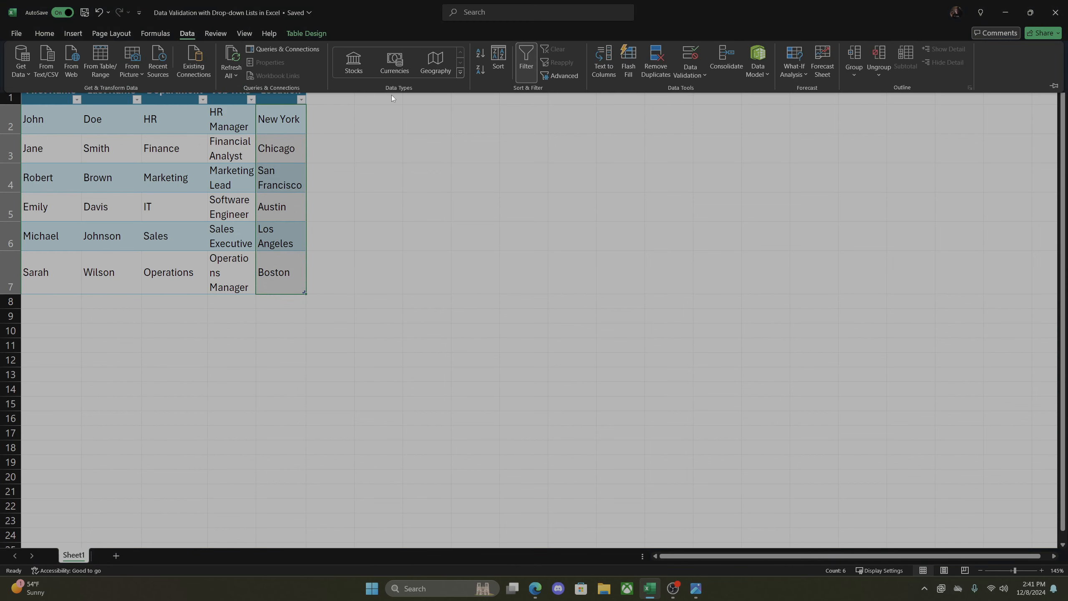
pyautogui.click(700, 75)
pyautogui.click(691, 92)
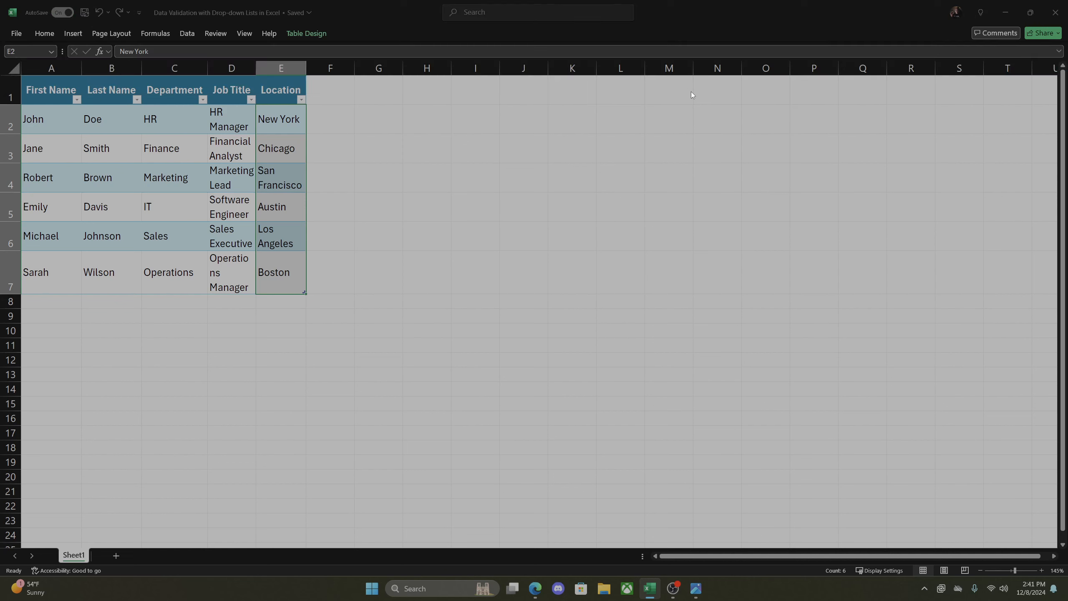
pyautogui.click(436, 240)
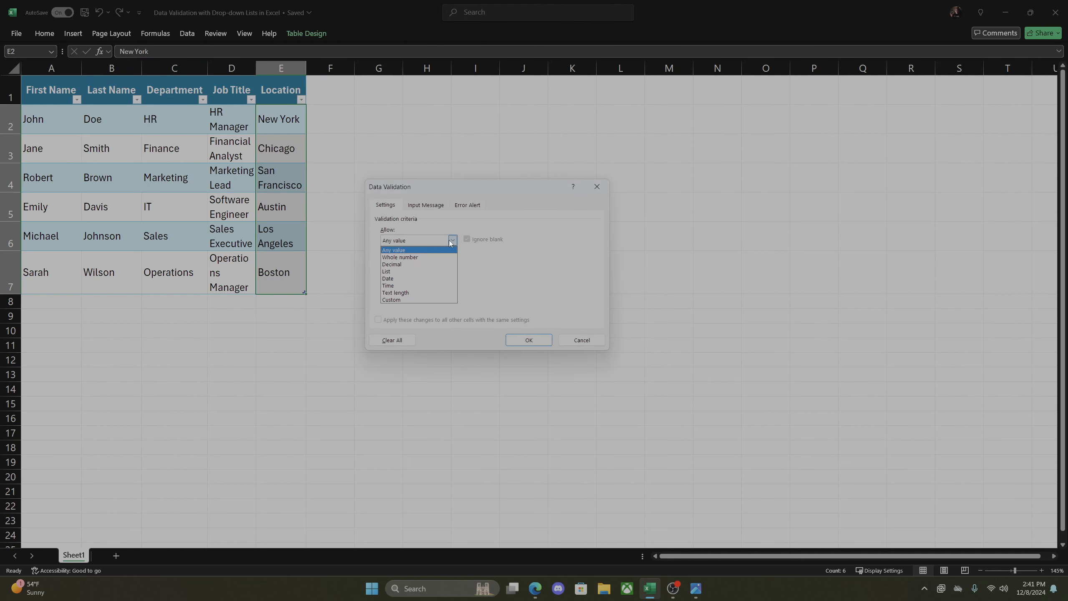
pyautogui.click(405, 270)
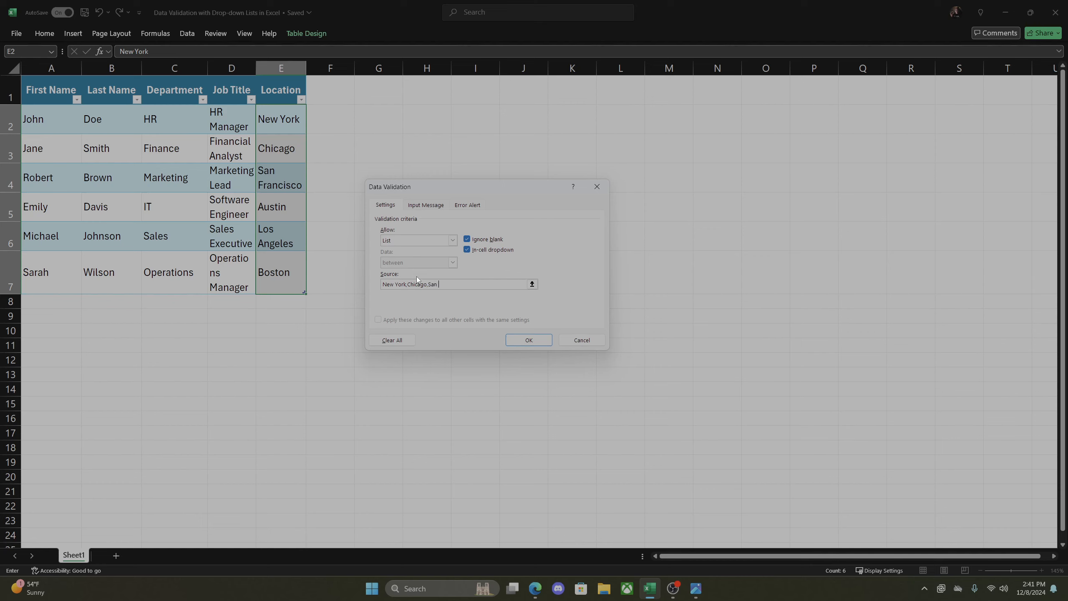
pyautogui.write('ancisco,Austin,Los Angeles,Boston')
pyautogui.click(512, 344)
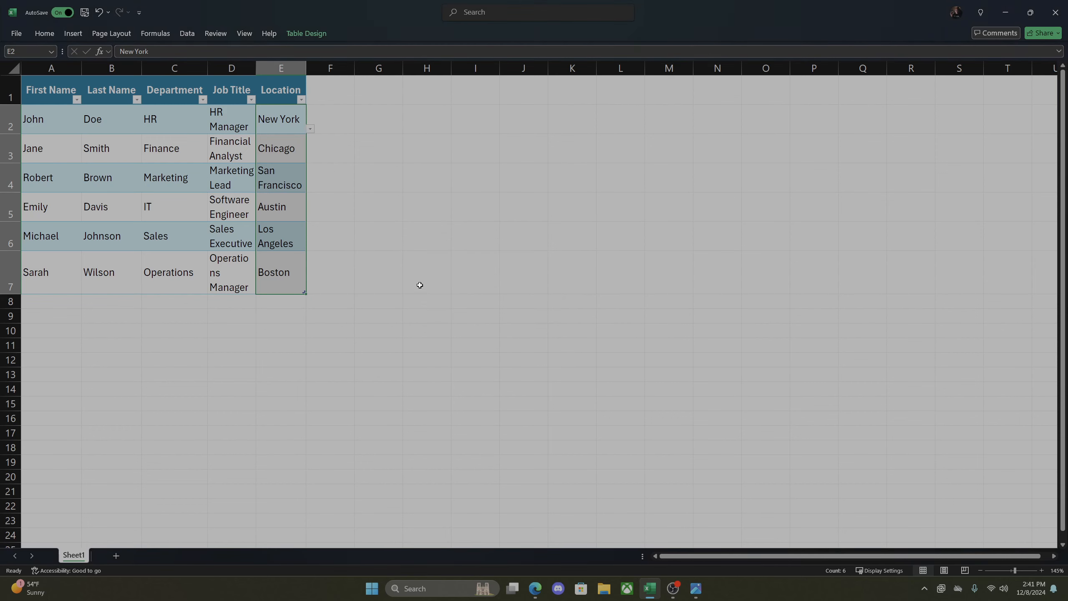
# Check the choices in the Location drop-down of cell E3 without changing the value
pyautogui.click(297, 149)
pyautogui.click(310, 155)
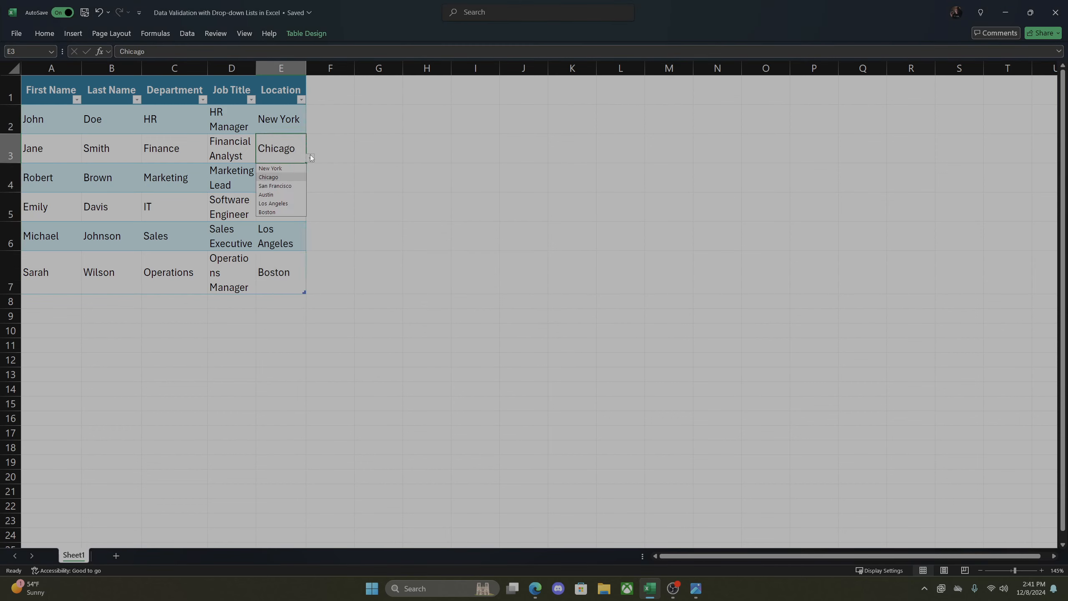
pyautogui.click(310, 156)
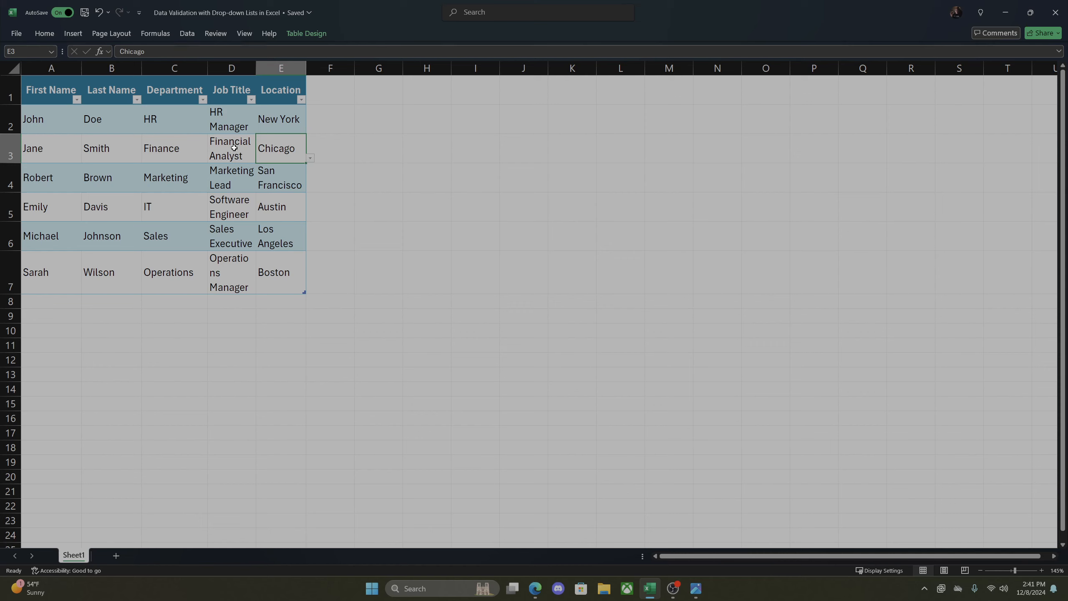
pyautogui.click(114, 126)
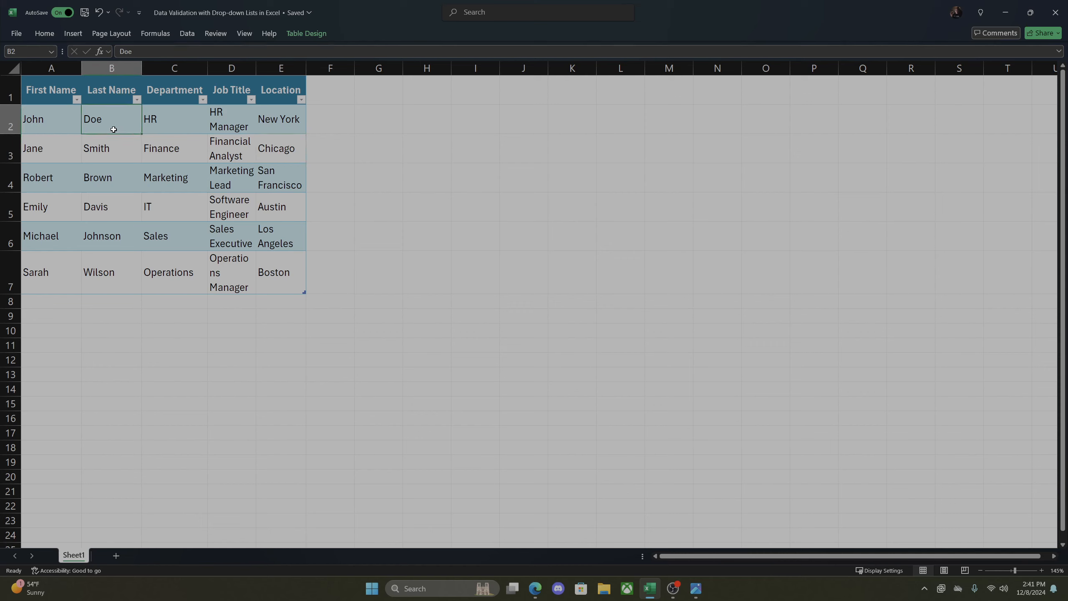
pyautogui.click(179, 92)
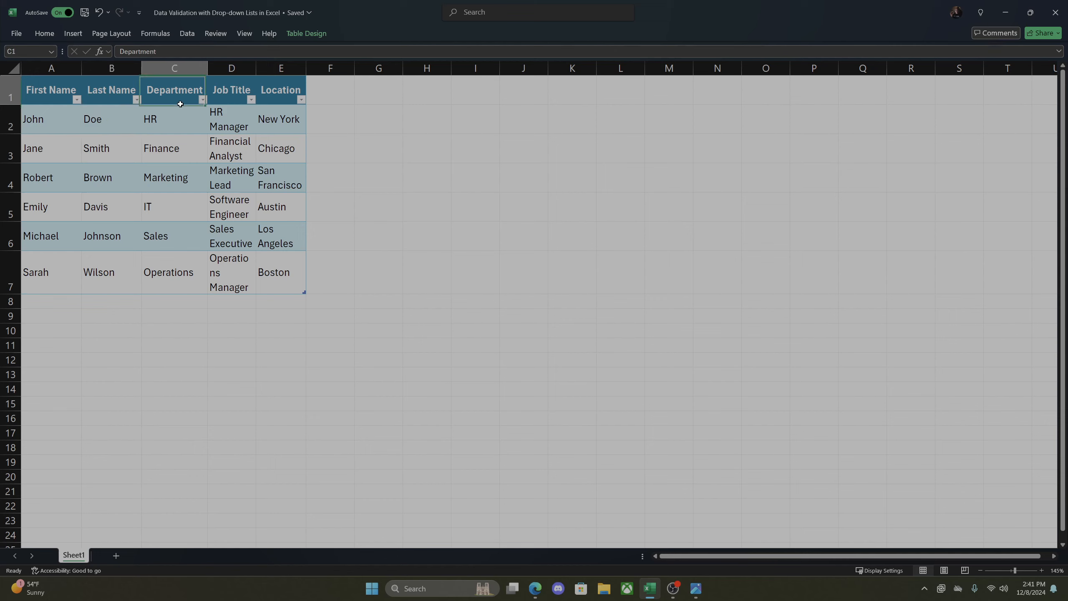
pyautogui.click(232, 91)
pyautogui.click(275, 91)
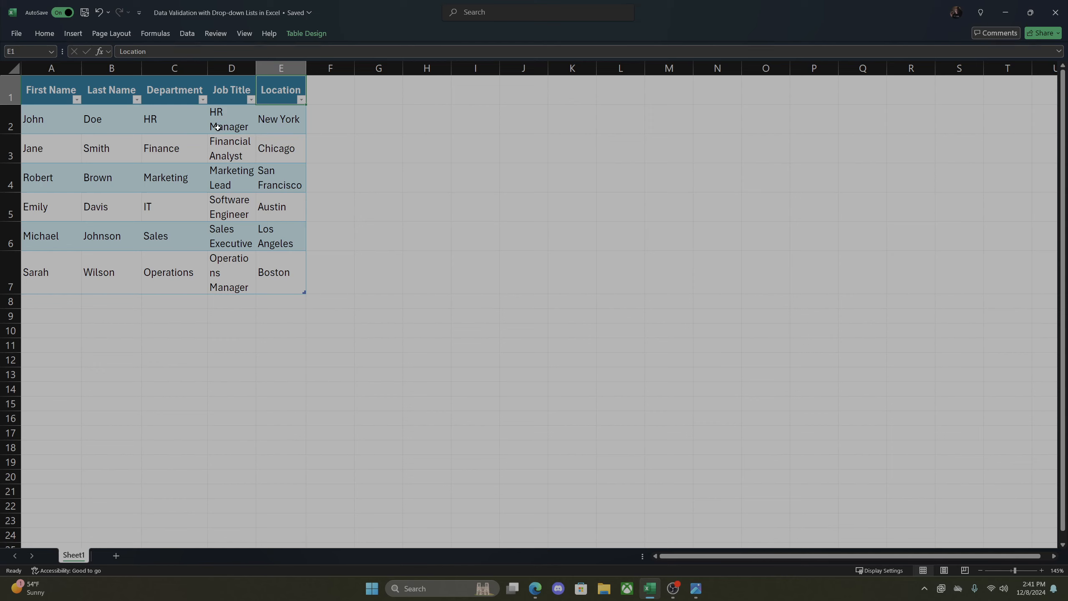
# Review the choices in the Job Title drop-down of cell D2 and close the list
pyautogui.click(230, 129)
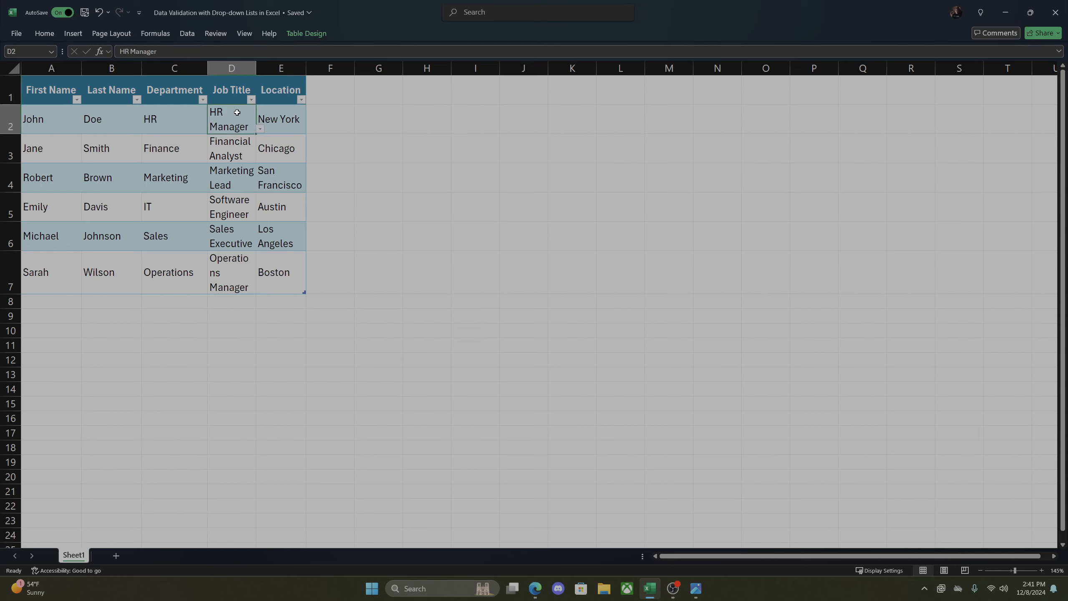
pyautogui.click(261, 129)
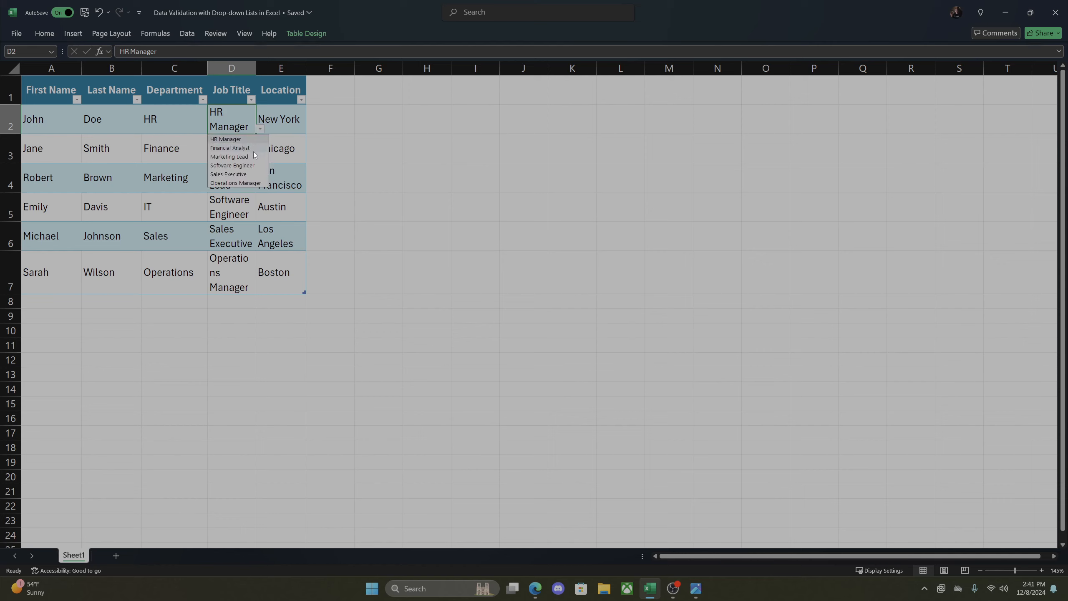
pyautogui.click(261, 128)
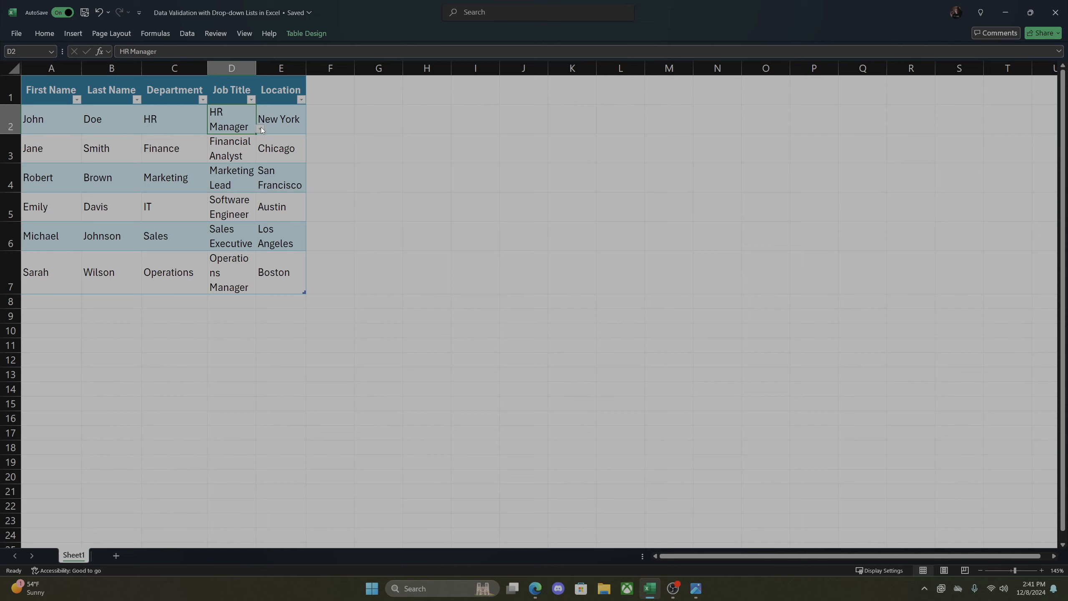